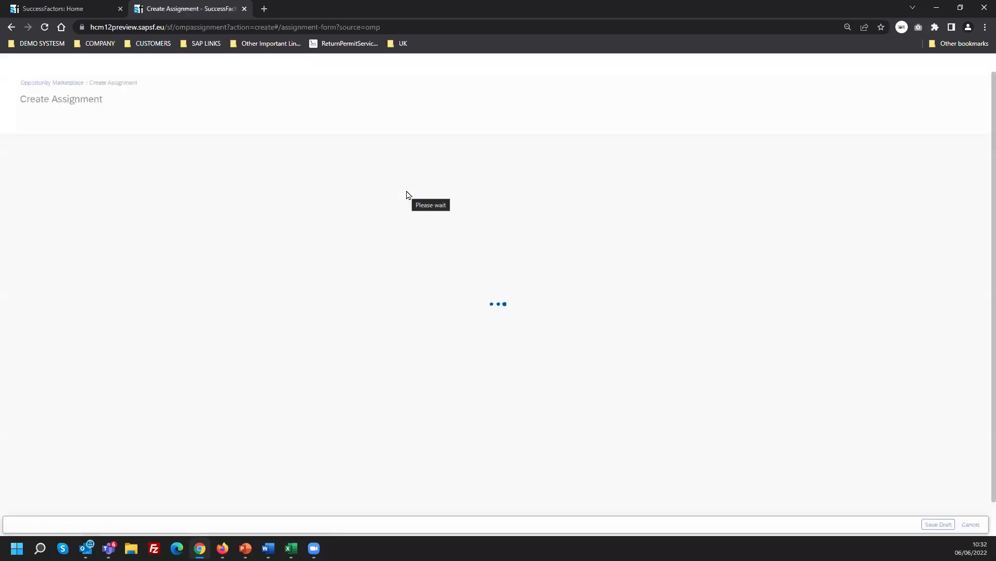
Set the assignment type to Project and enter "App development for my company" as the assignment name
click(132, 184)
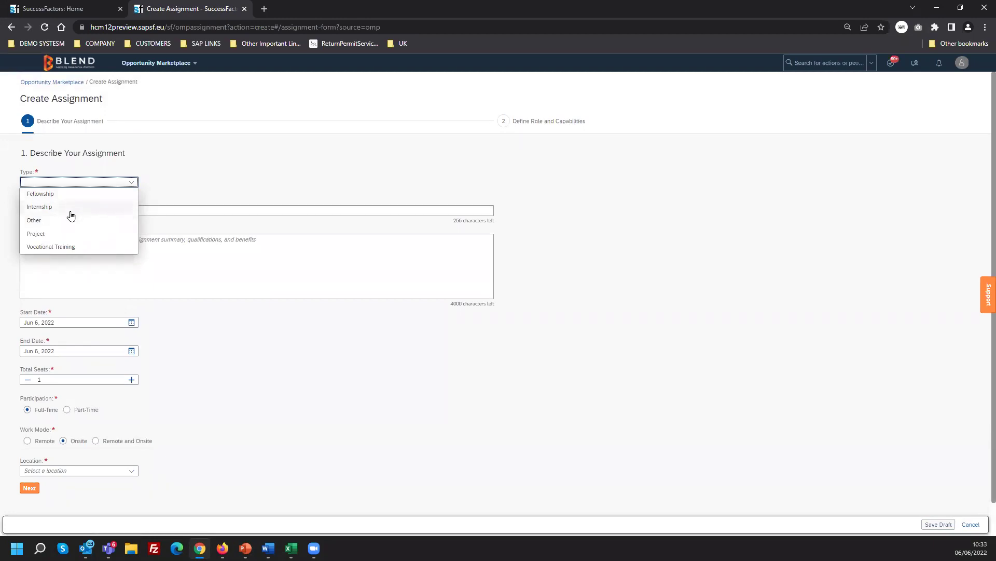
click(66, 235)
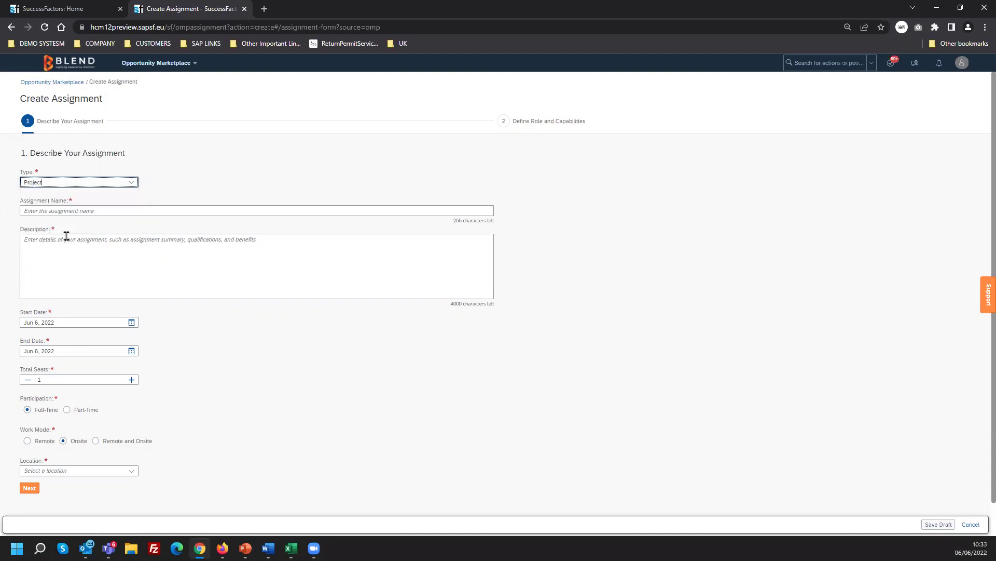
click(77, 213)
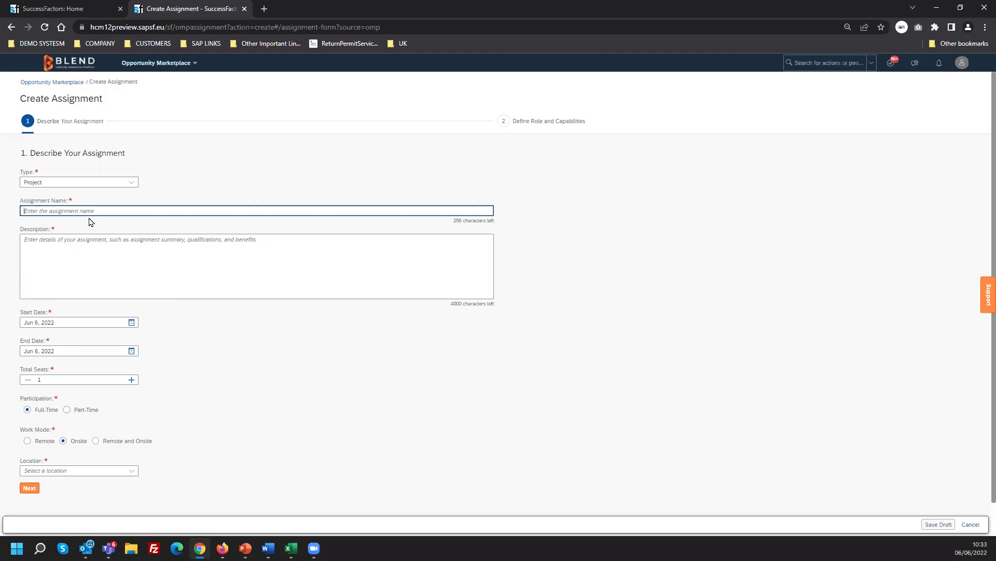
text(Ap)
key(BackSpace)
text(t for my company)
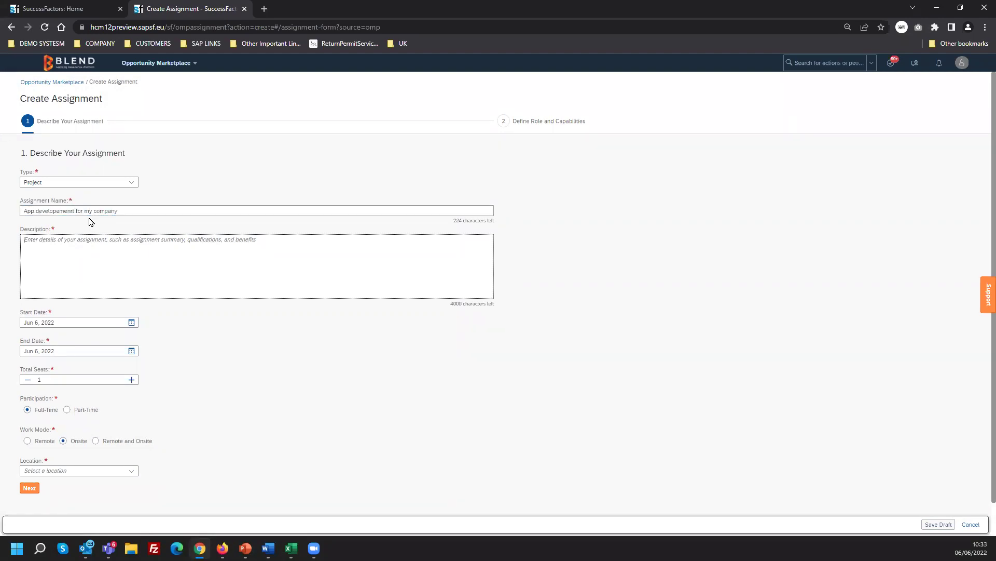
right_click(69, 212)
click(82, 222)
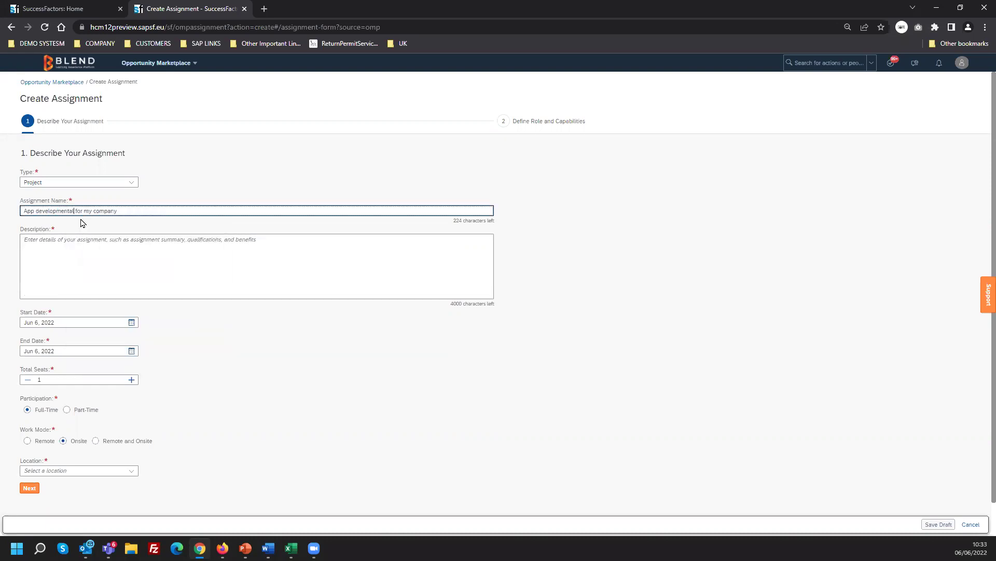
key(BackSpace)
key(BackSpace)
Copy the assignment name into the description so it reads "App development for my company"
click(74, 244)
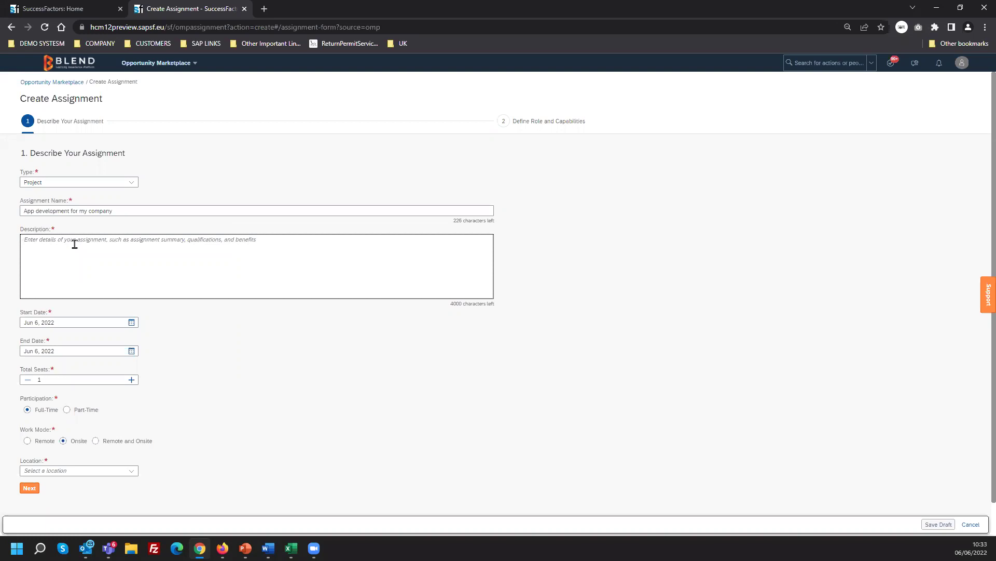
drag(117, 211, 21, 221)
key(ctrl+c)
click(44, 253)
key(ctrl+v)
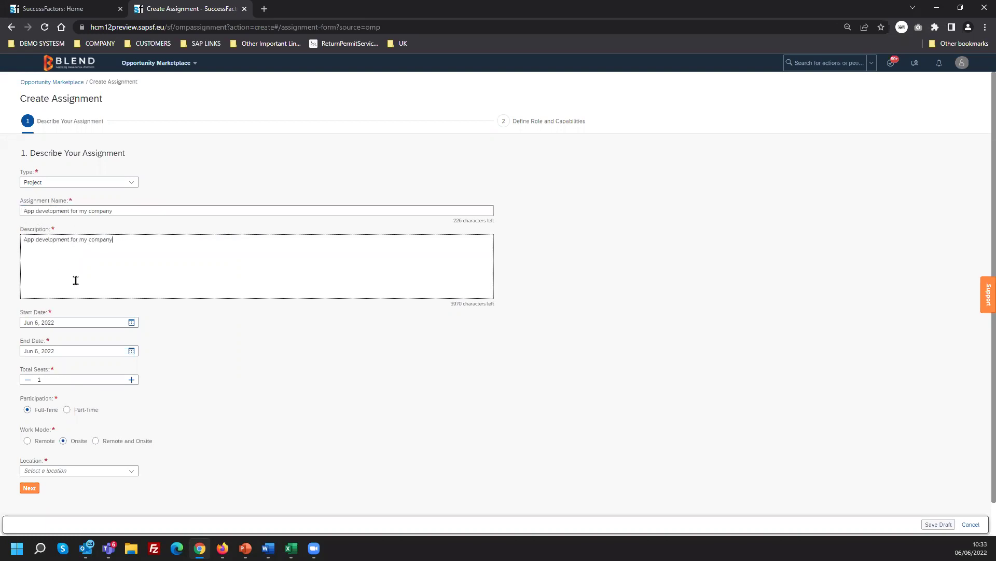
scroll(134, 298, down, 1)
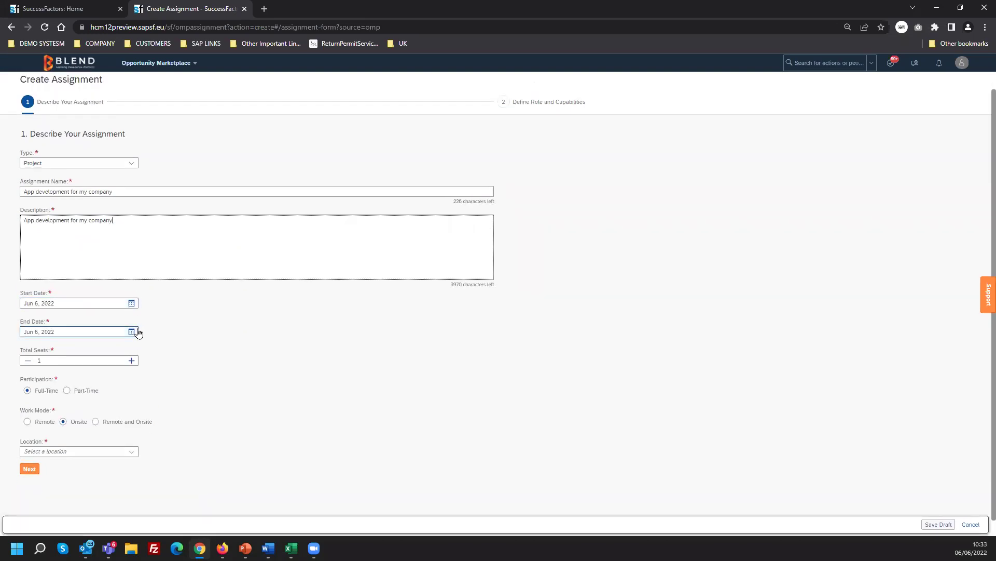
click(131, 331)
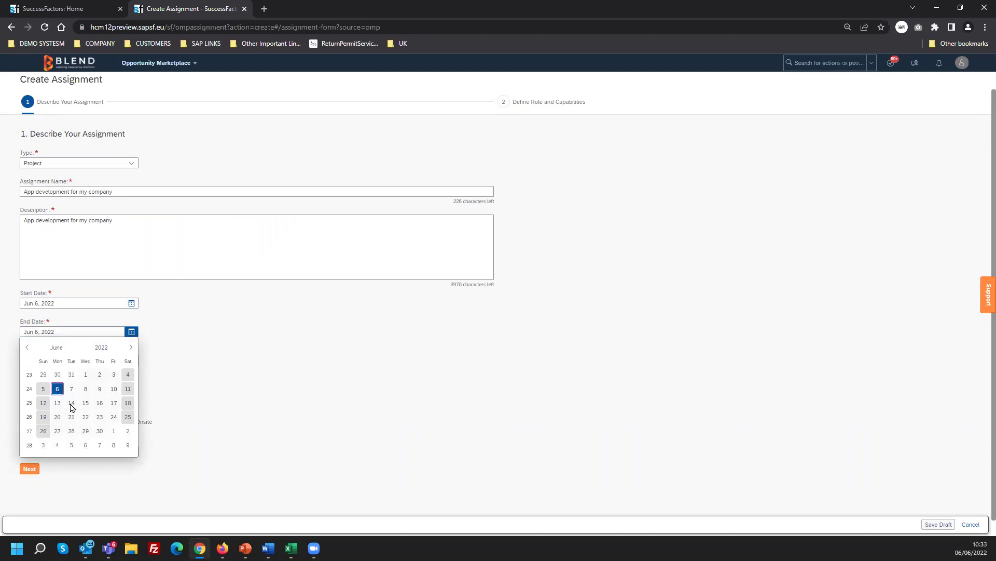
click(132, 303)
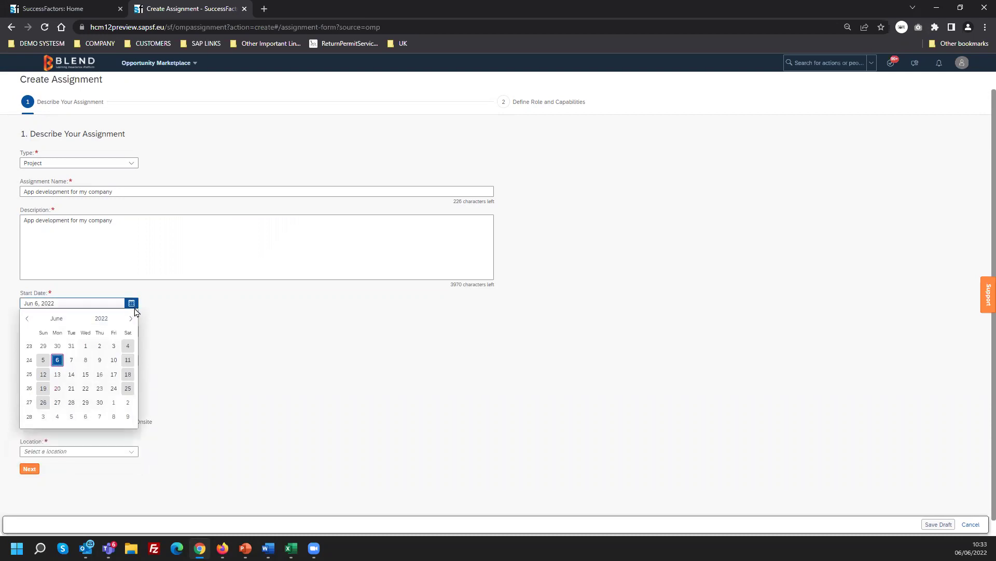
click(71, 360)
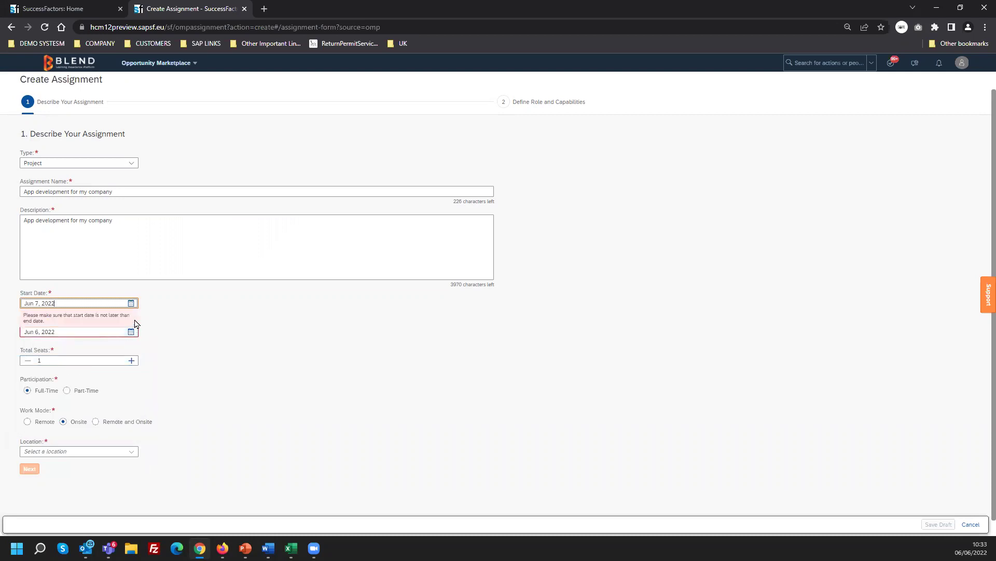
click(132, 303)
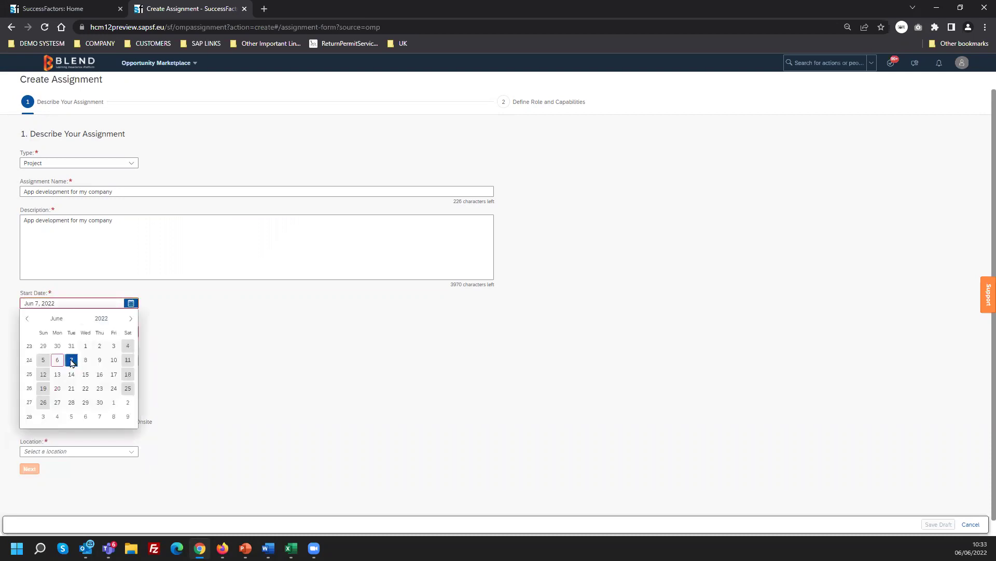
click(62, 361)
Set the assignment's end date to Jun 27, 2022 and its total seats to 2
click(131, 331)
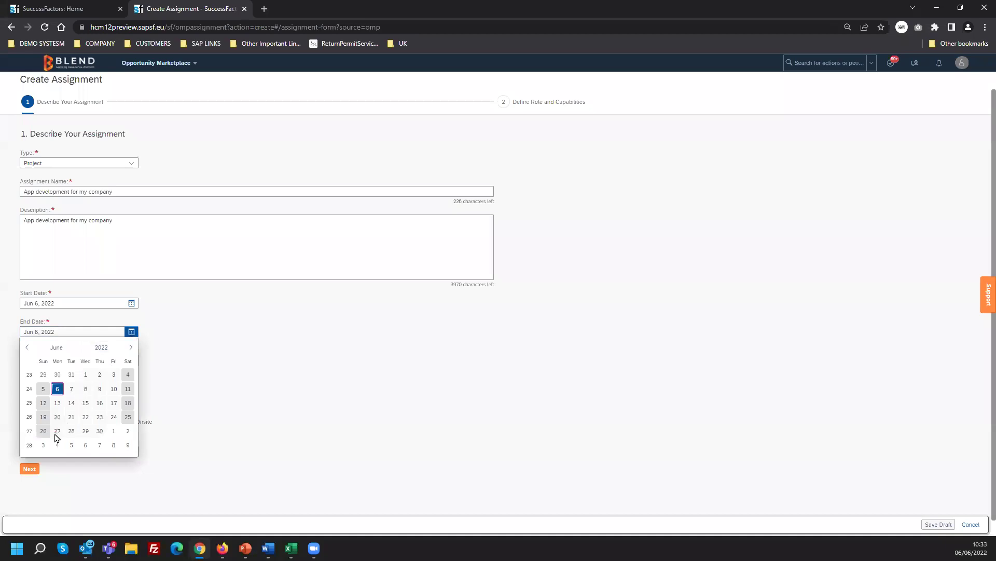
click(58, 436)
click(134, 384)
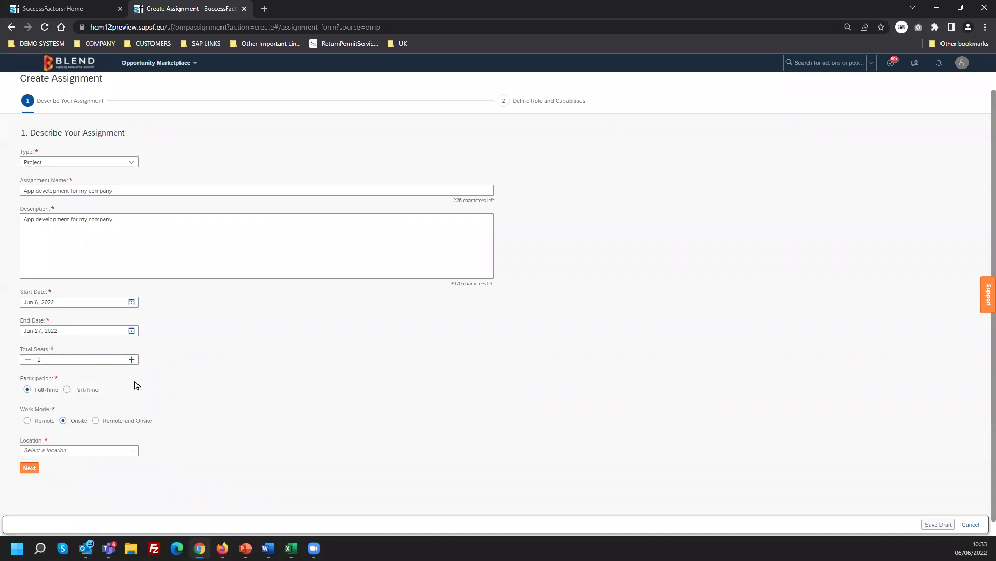
click(132, 365)
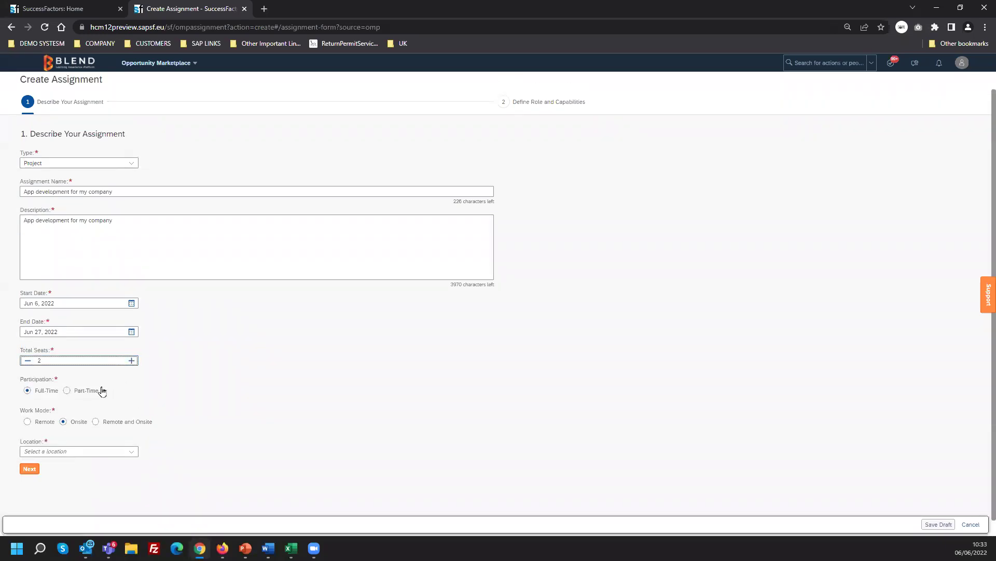
Set the participation to Part-Time with a participation percentage of 50%
click(67, 391)
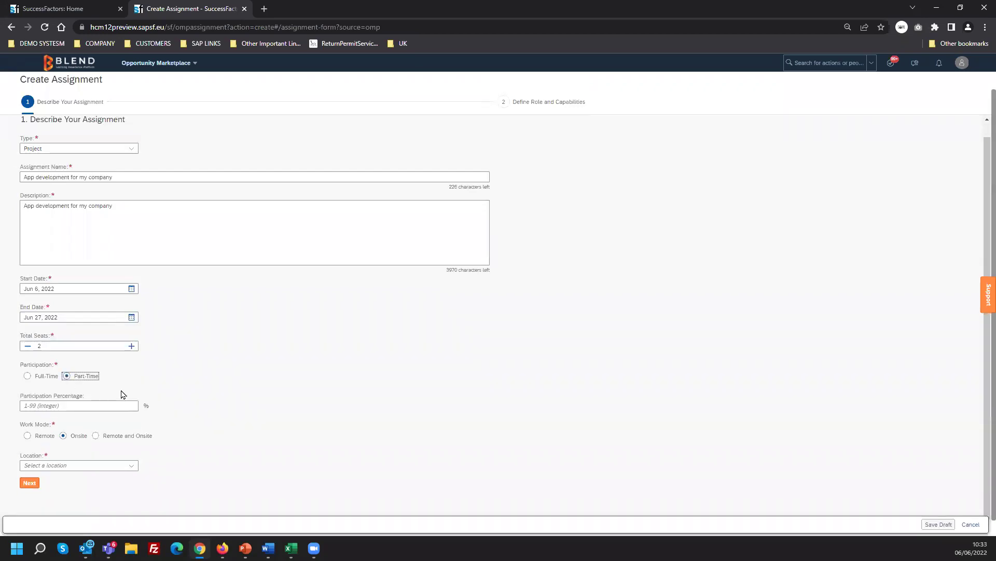
click(107, 407)
text(50)
click(199, 377)
Set the work mode to Remote and continue to the role and capabilities stage
scroll(202, 378, down, 1)
click(45, 441)
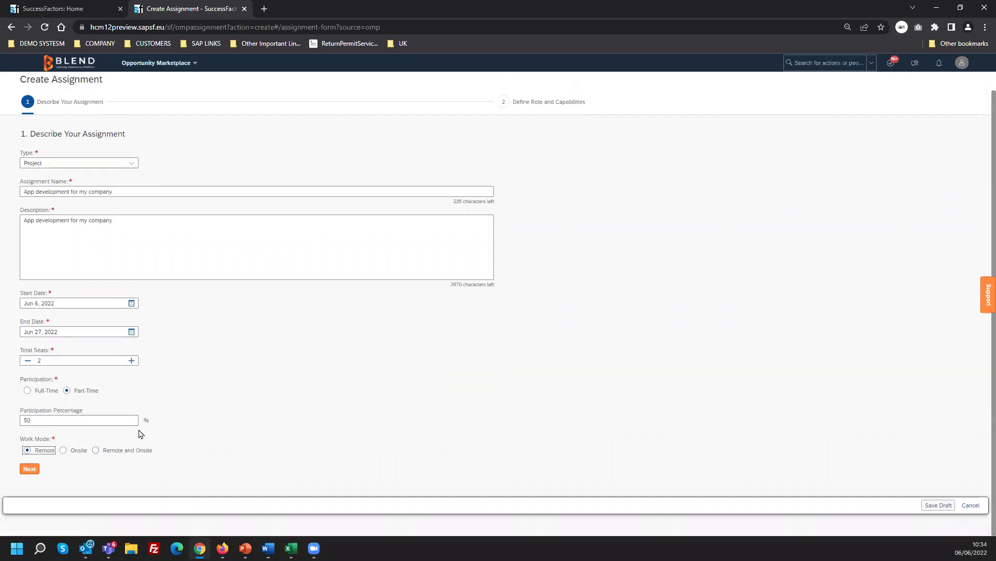
click(30, 469)
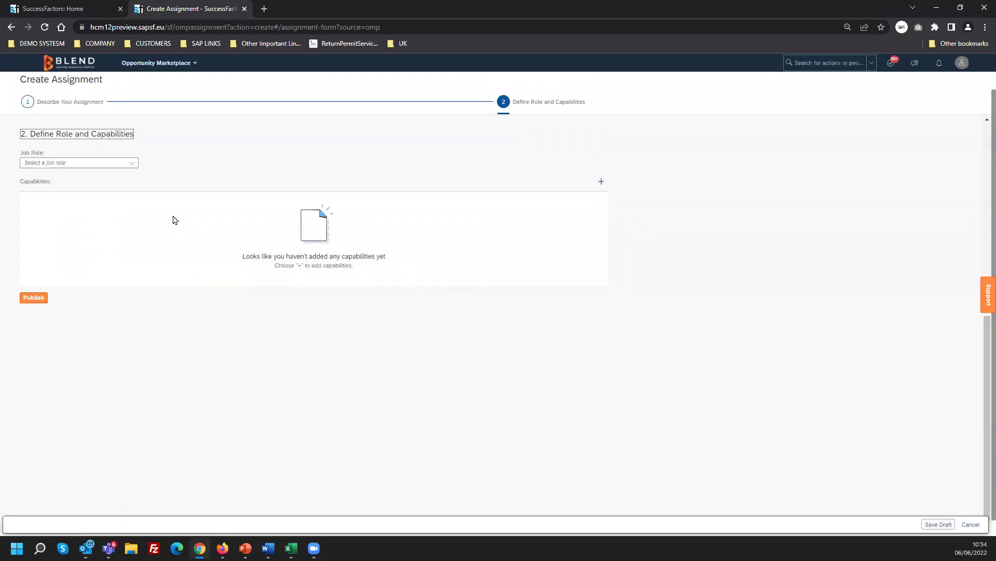
Try to find a job role by searching for "de" and "java", and clear the entry
click(133, 165)
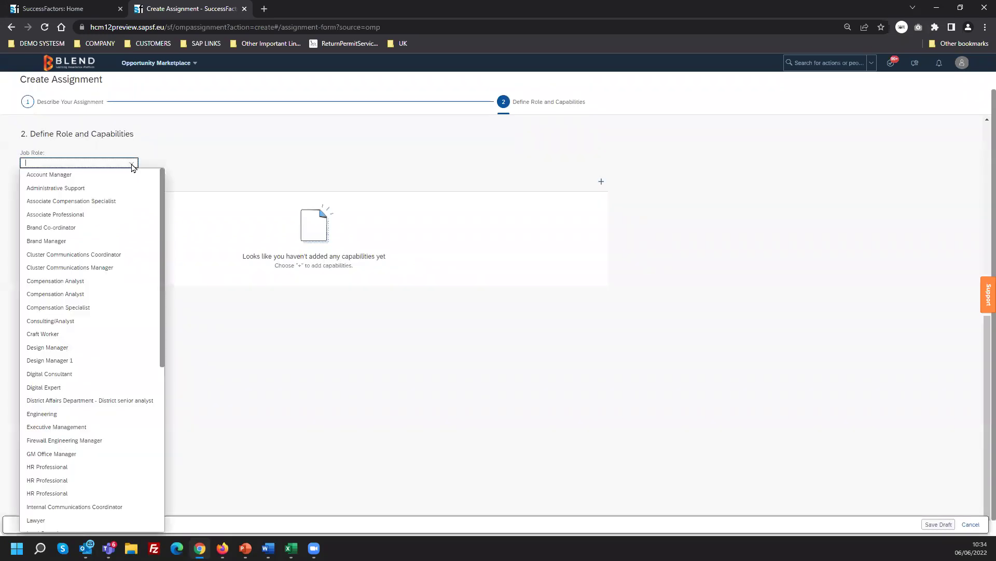
text(de)
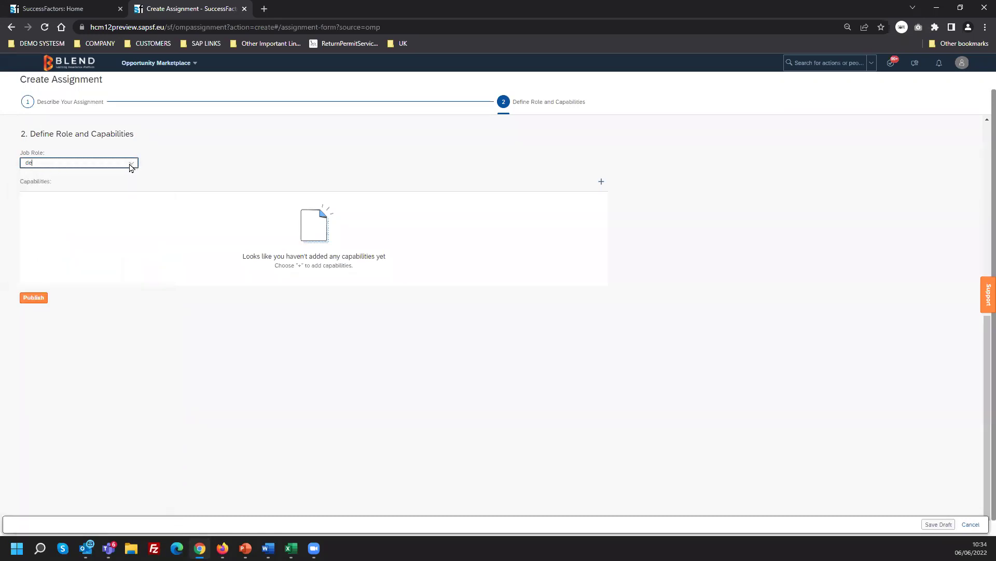
text(java)
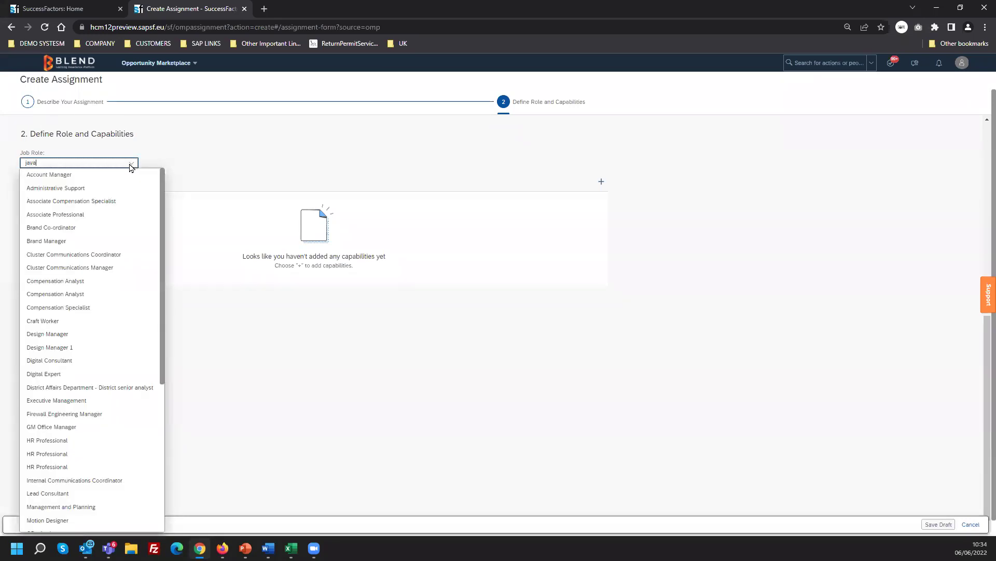
key(BackSpace)
key(BackSpace)
key(BackSpace)
key(BackSpace)
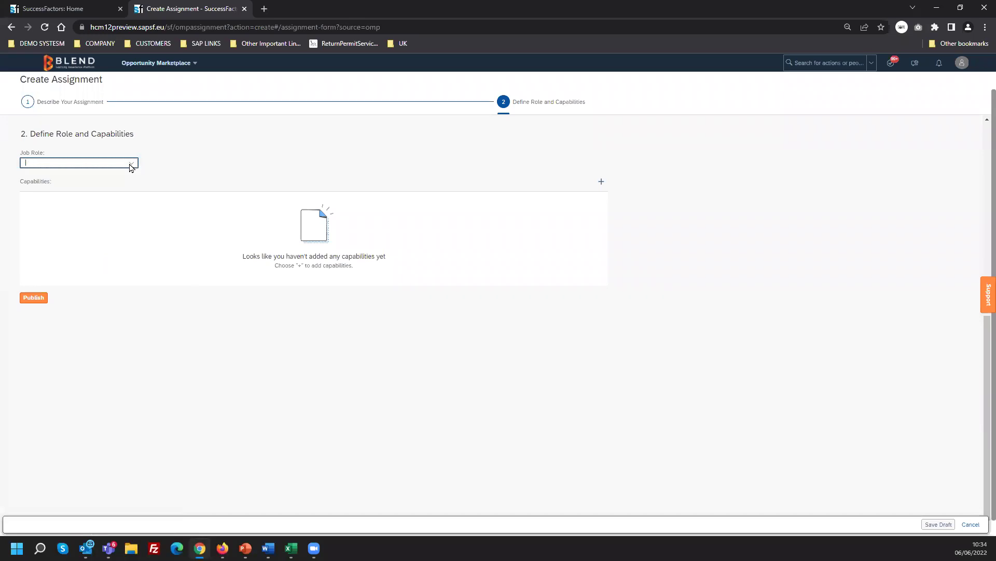
Choose Digital Expert as the assignment's job role
click(130, 165)
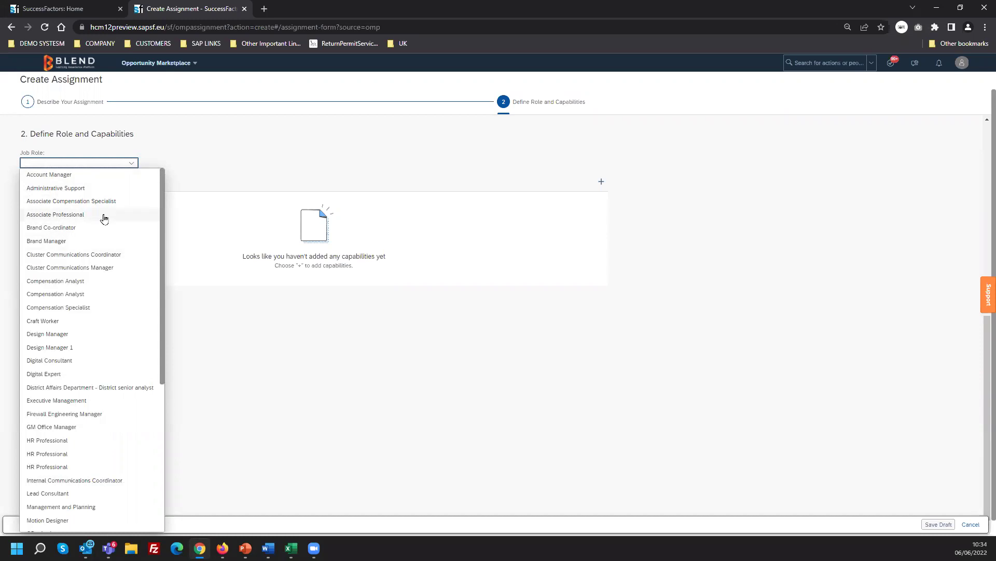
click(82, 498)
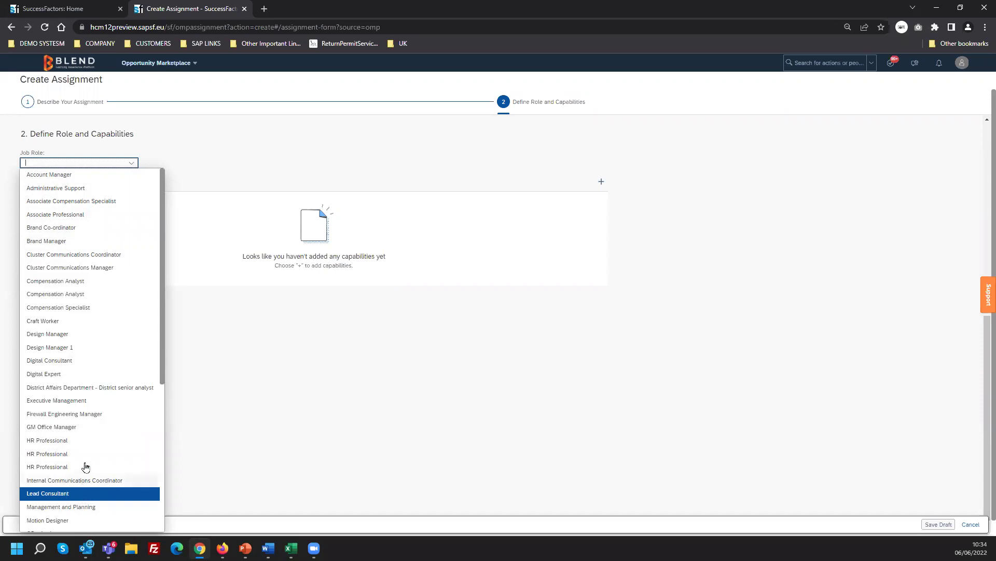
click(55, 377)
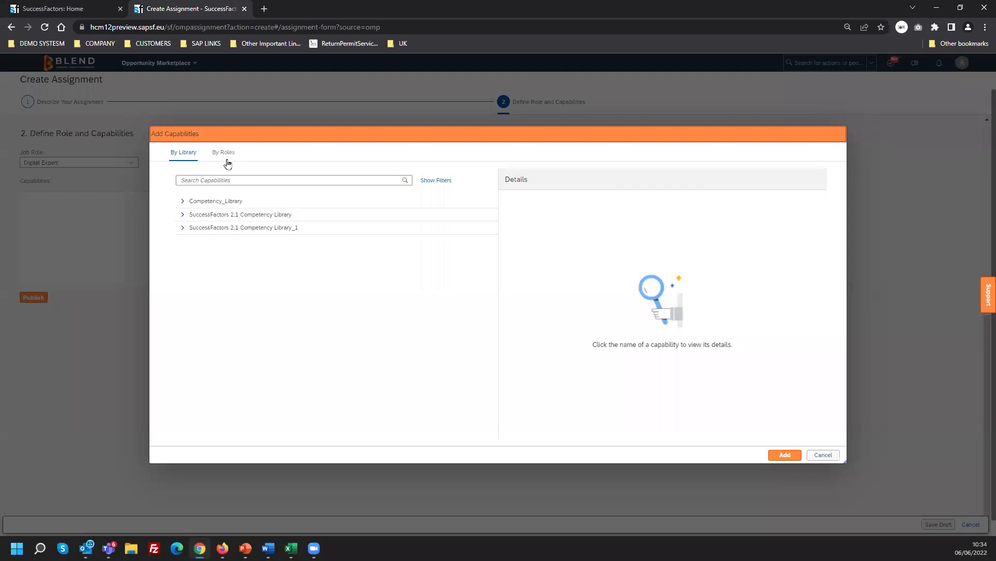
Try to find coding-related capabilities by searching for "codi" and "ja", and clear the search
click(183, 215)
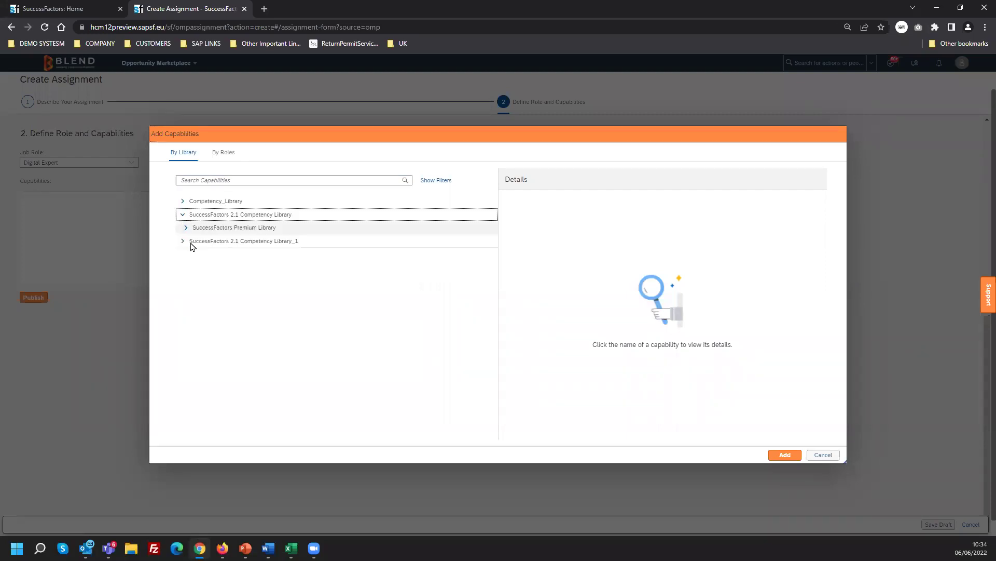
click(186, 228)
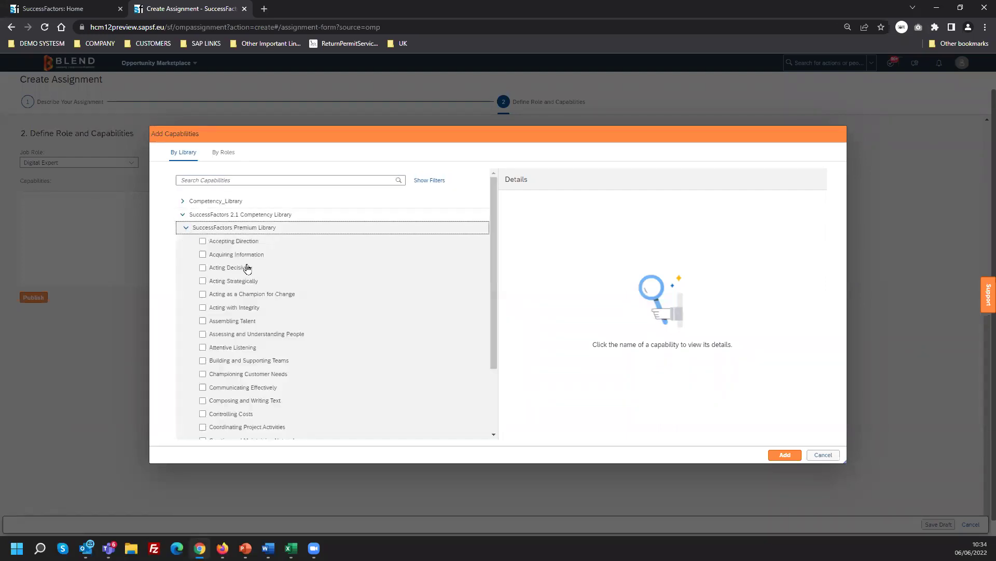
click(276, 182)
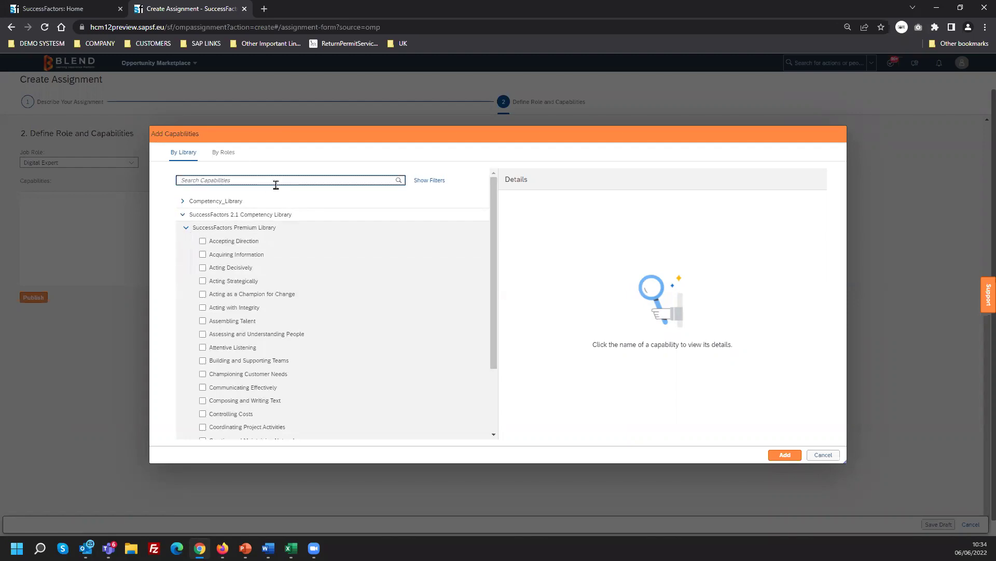
text(codi)
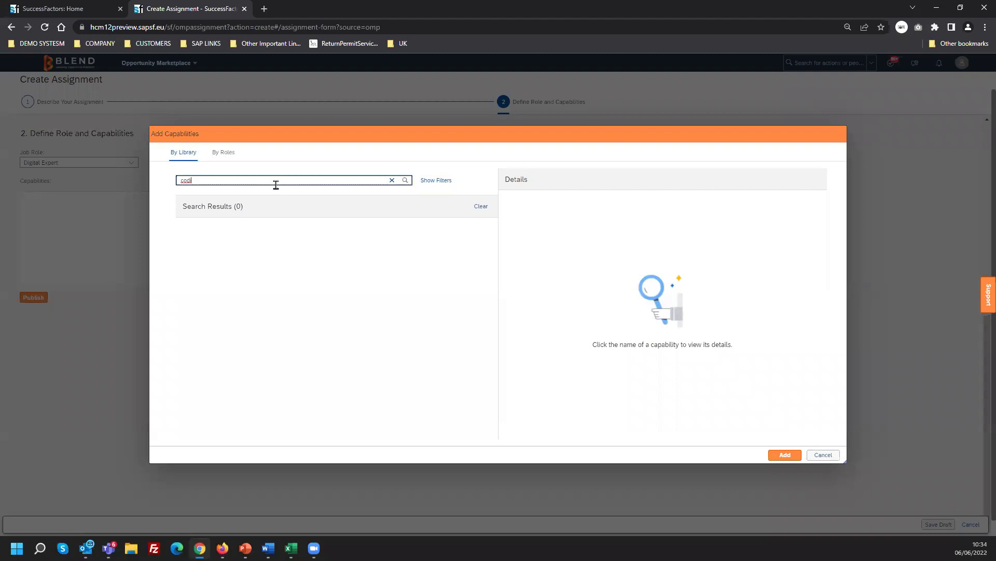
key(BackSpace)
text(ja)
key(BackSpace)
key(BackSpace)
key(BackSpace)
key(BackSpace)
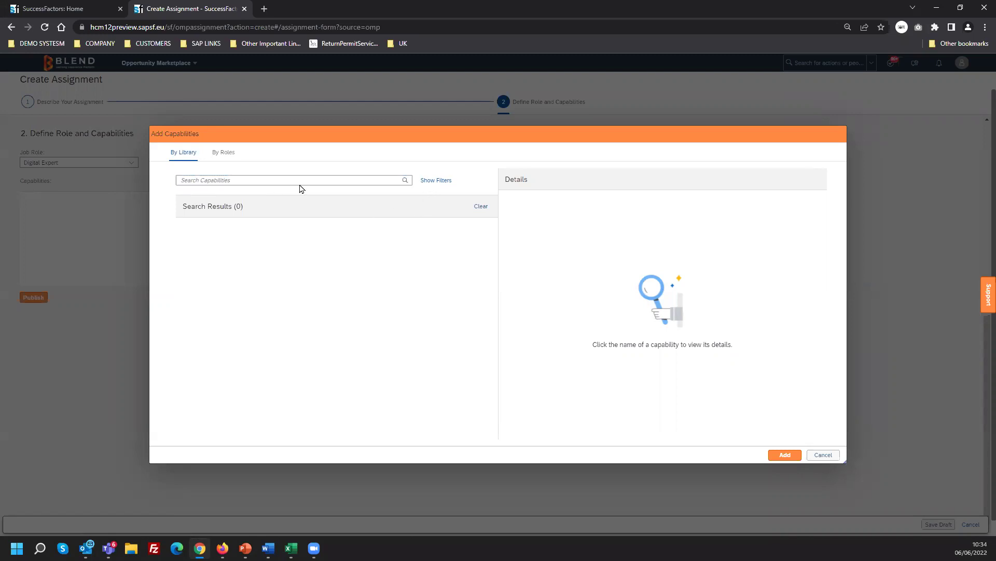
click(479, 207)
Add Critical Thinking and Delegating Responsibility from the SuccessFactors Premium Library as the assignment's capabilities
click(183, 215)
click(186, 228)
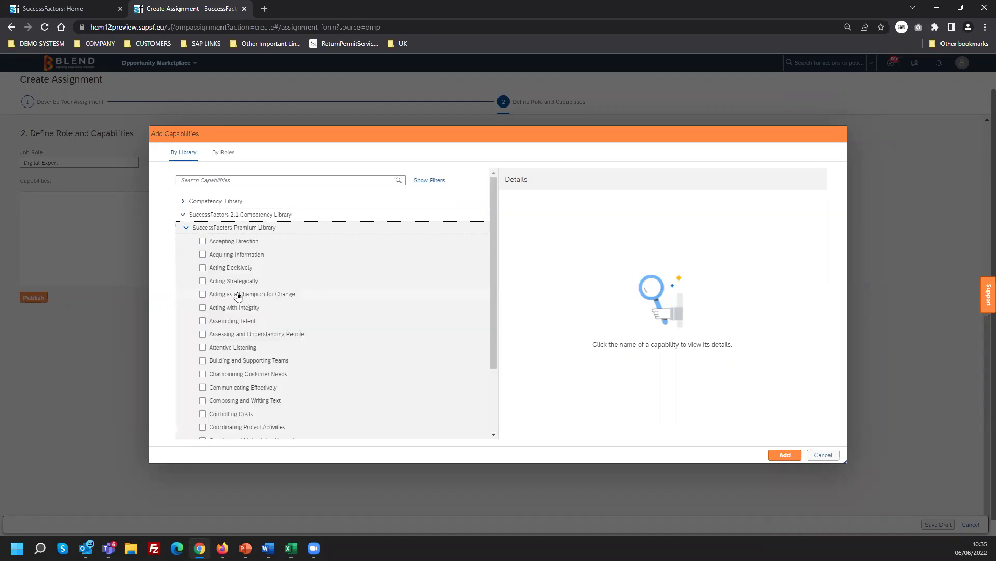
scroll(286, 326, down, 2)
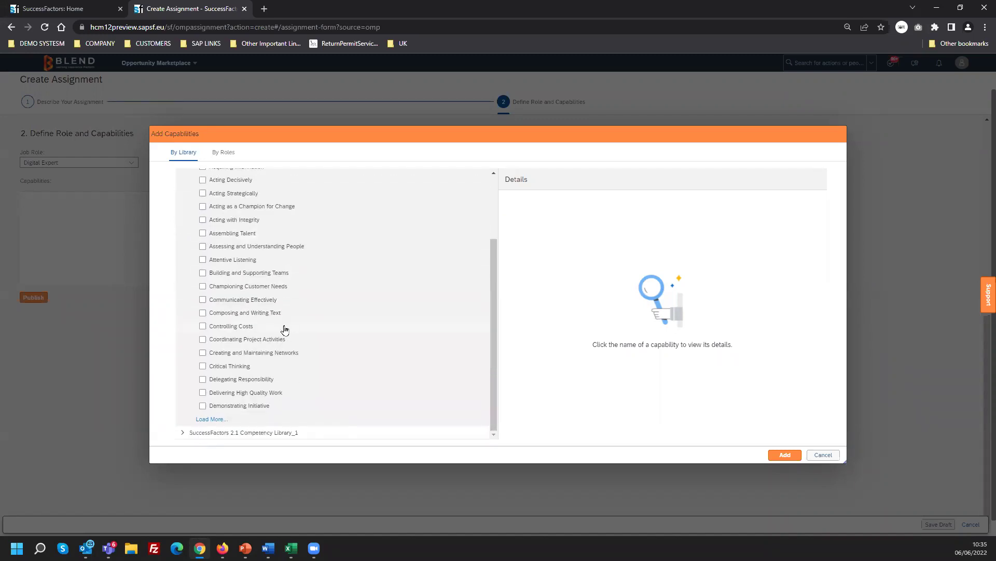
click(202, 366)
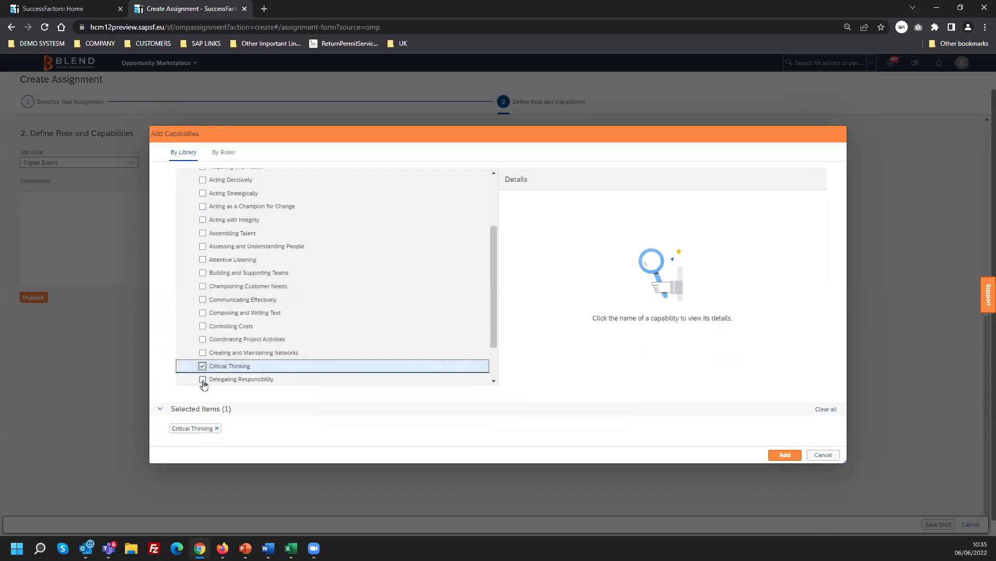
click(202, 380)
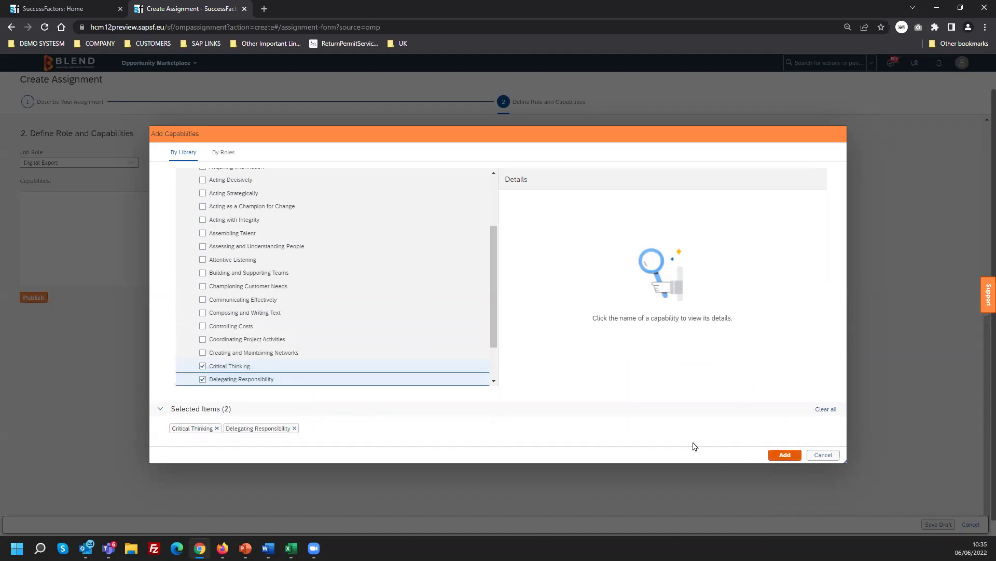
click(785, 454)
Set the expected proficiency of Critical Thinking to Competent and of Delegating Responsibility to Proficient
click(291, 216)
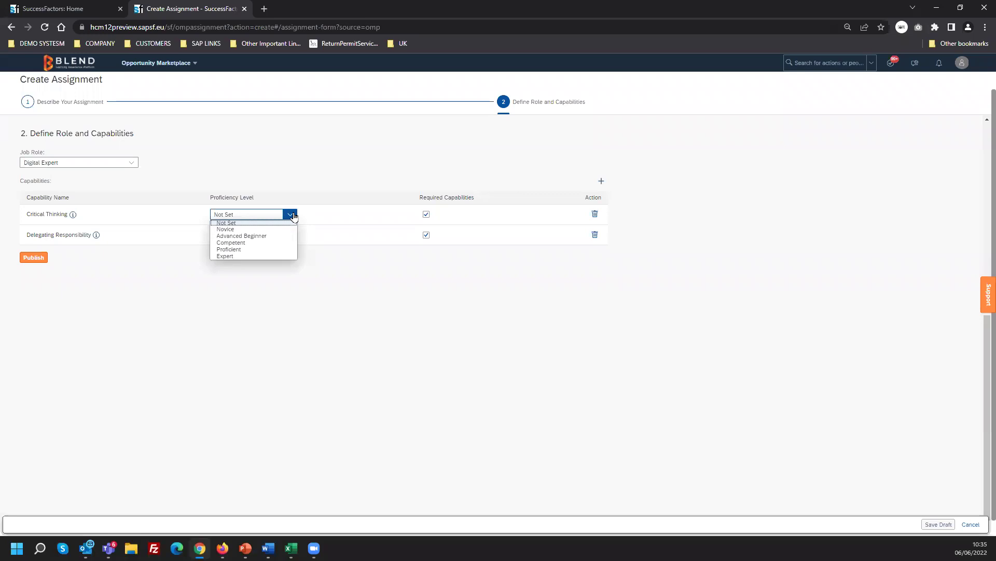
click(254, 244)
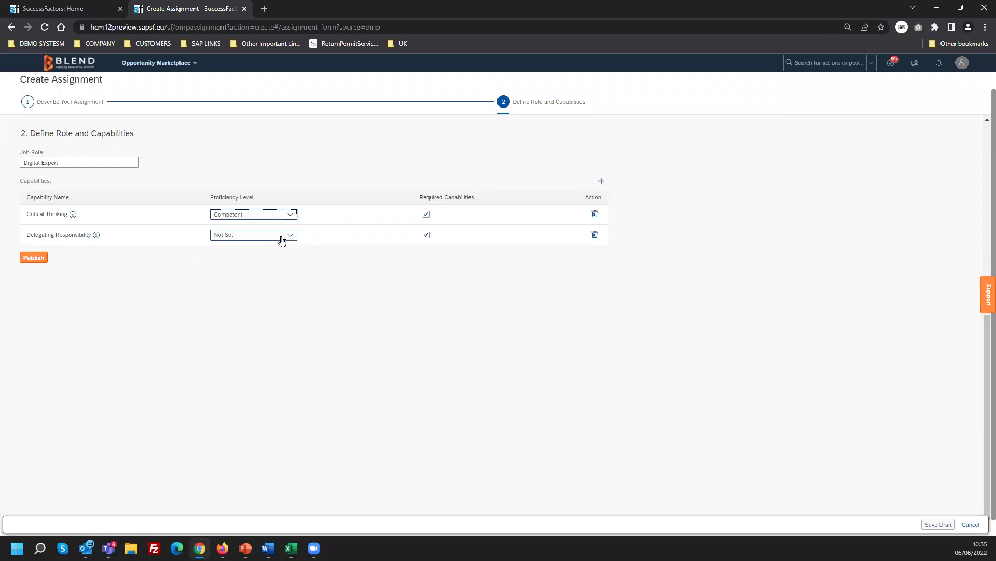
click(280, 235)
click(250, 270)
click(242, 301)
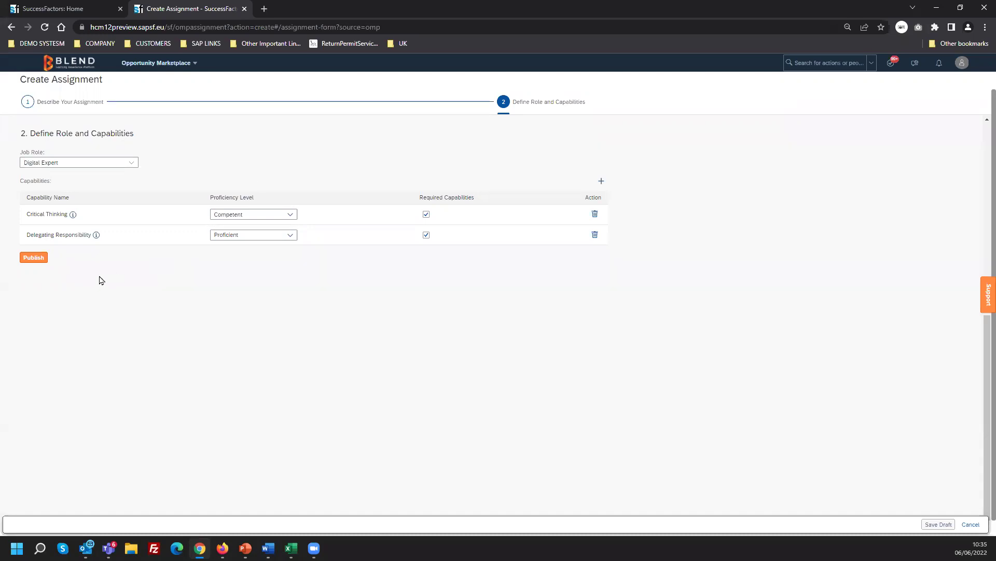
Publish the app development assignment, confirm the publication, and open the assignment's applicants list
click(37, 260)
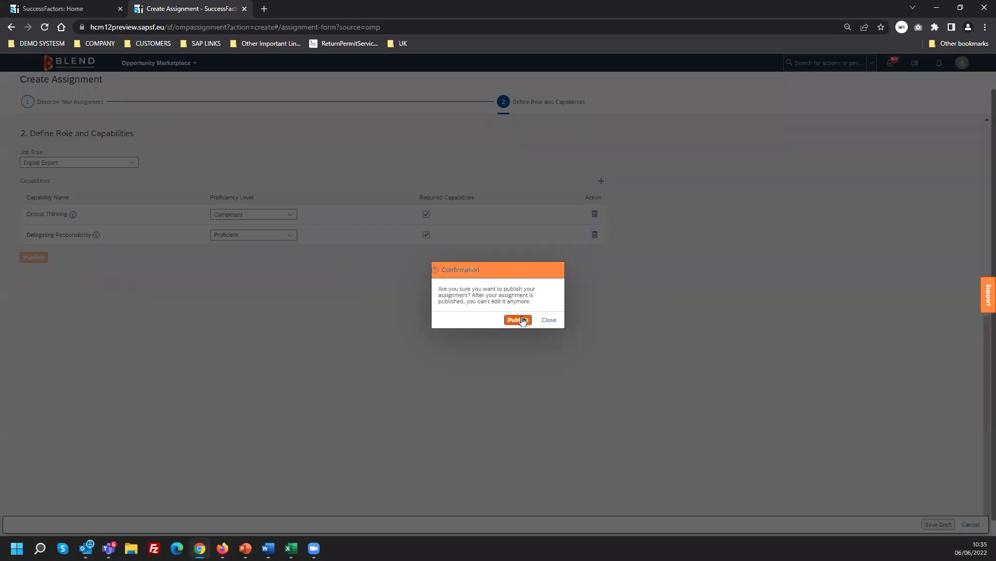
click(521, 320)
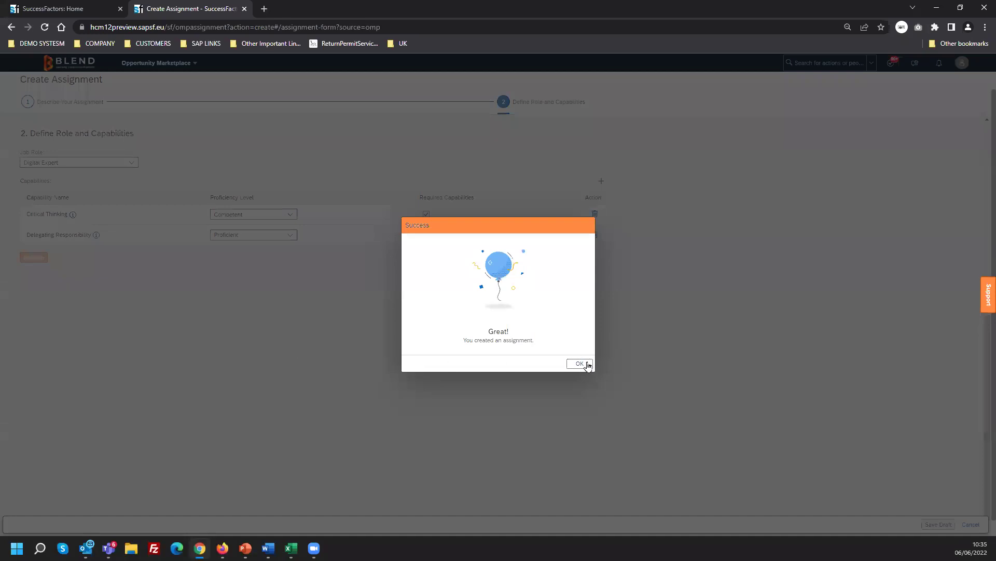
click(580, 363)
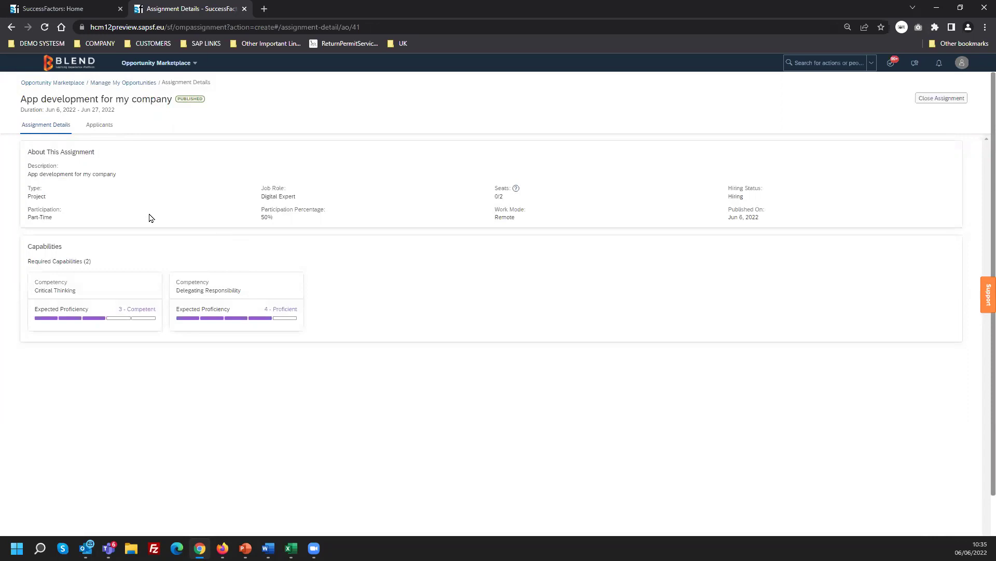
click(102, 127)
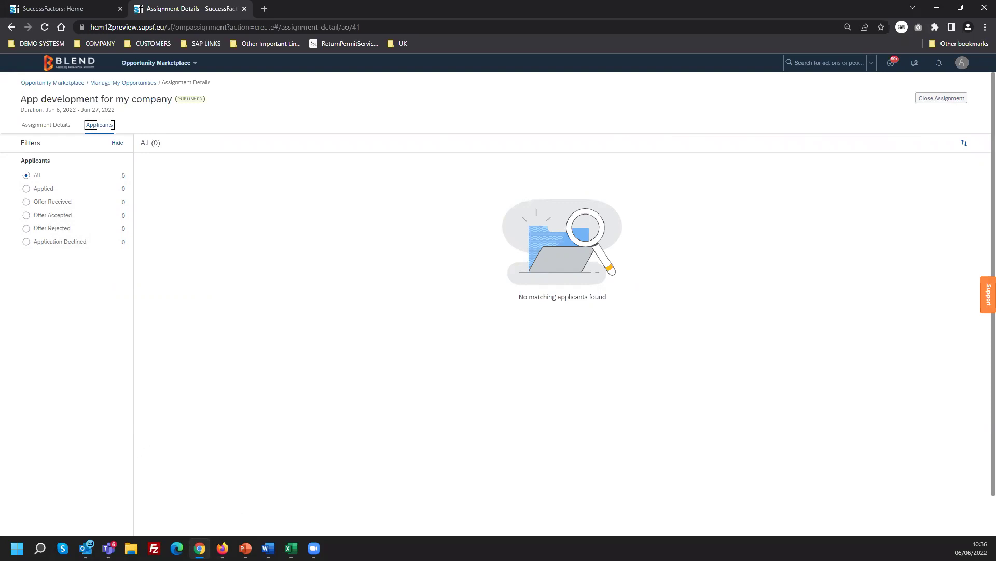
Switch to the Opportunity MarketPlace presentation in PowerPoint and start the slide show from the Assignments slide, slide 11
click(255, 502)
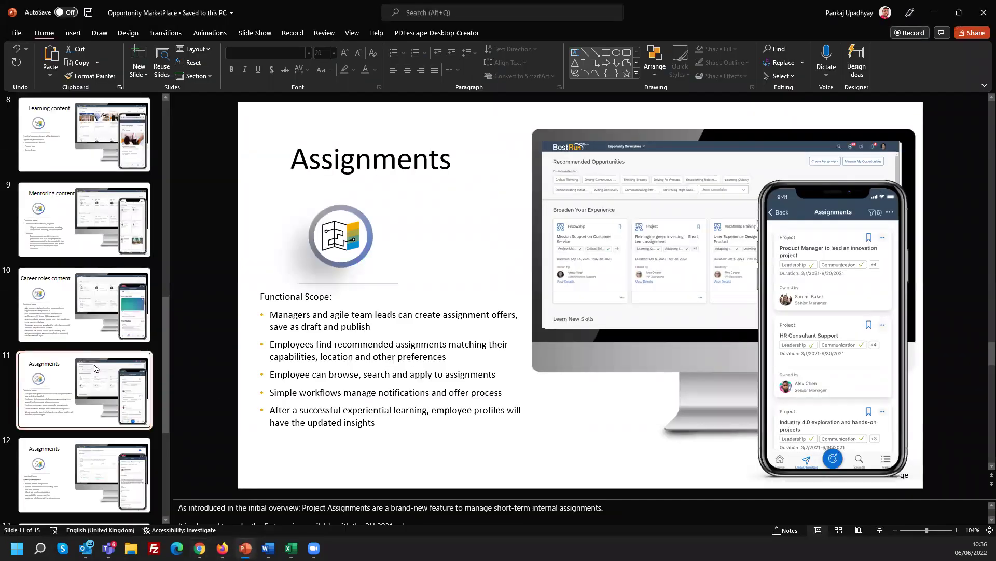
key(shift+F5)
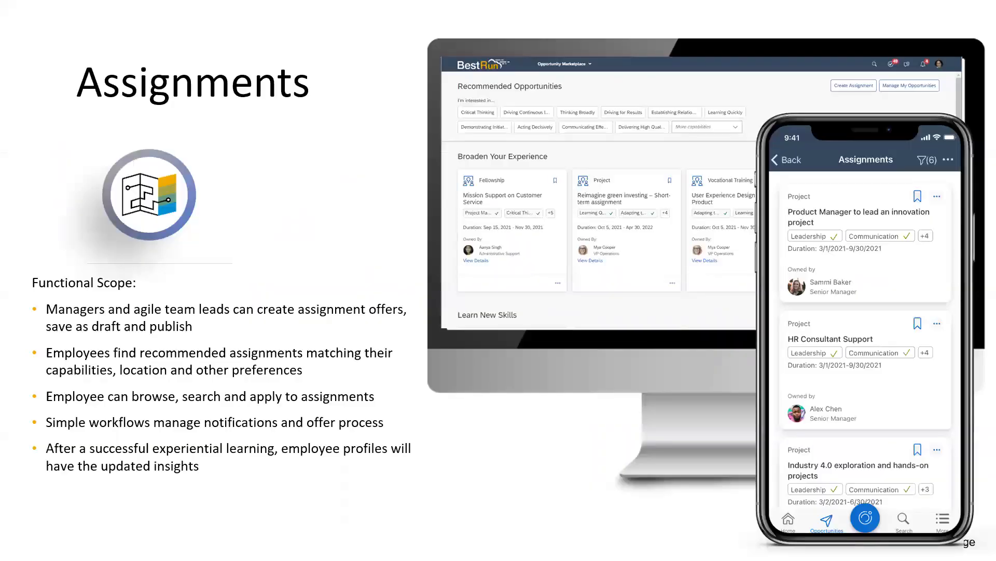